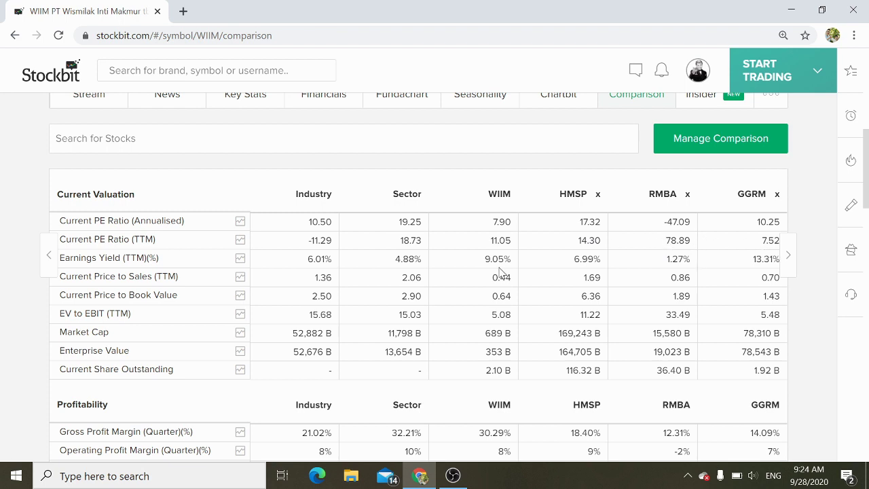
Open the Fundachart comparing the Current PE Ratio (TTM) of WIIM, HMSP, RMBA and GGRM
left_click(239, 242)
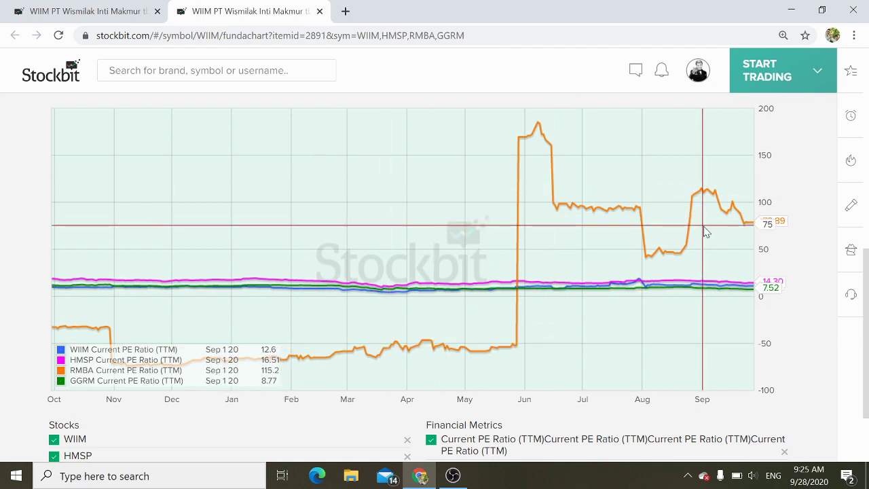
scroll(706, 232, "up", 2)
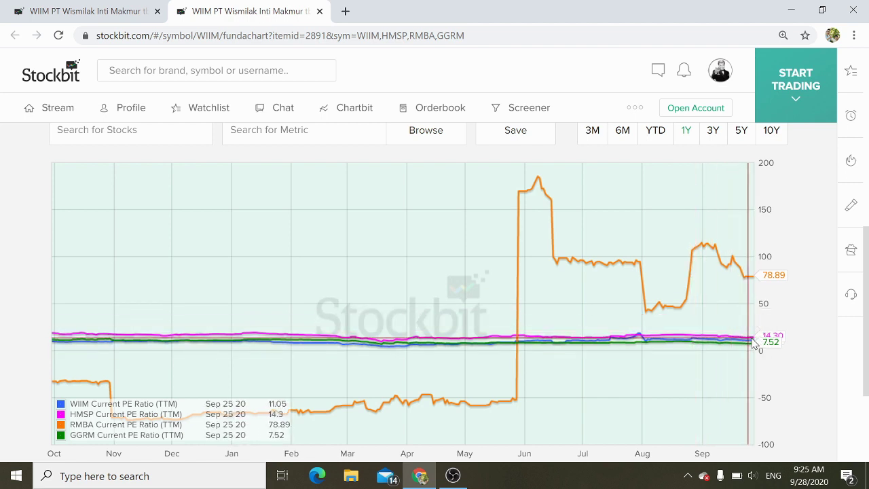
Return to the WIIM comparison table and chart the Current Price to Book Value of the four stocks
left_click(69, 14)
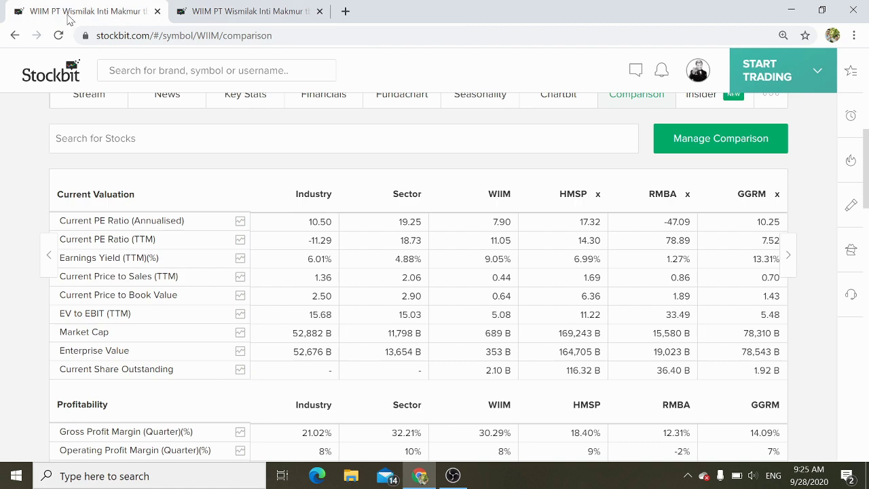
left_click(240, 296)
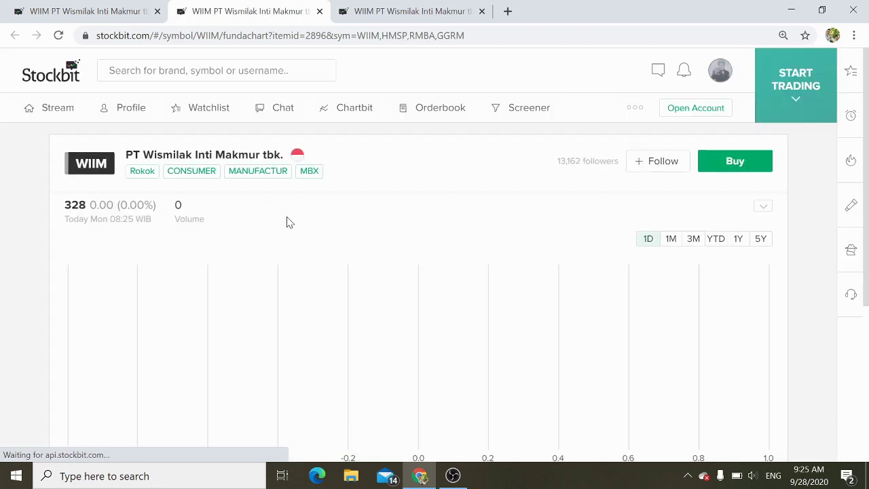
scroll(287, 223, "down", 5)
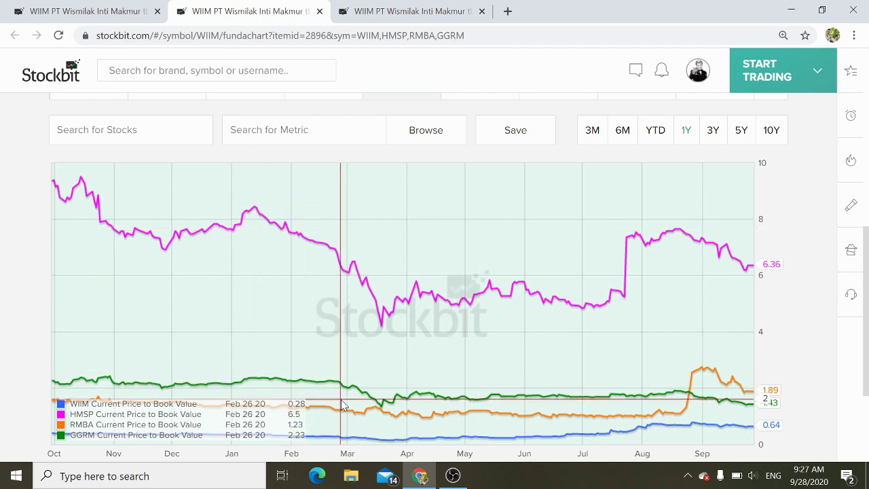
Go back to the comparison table and examine the Market Cap of GGRM and RMBA, then the Profitability section
left_click(93, 7)
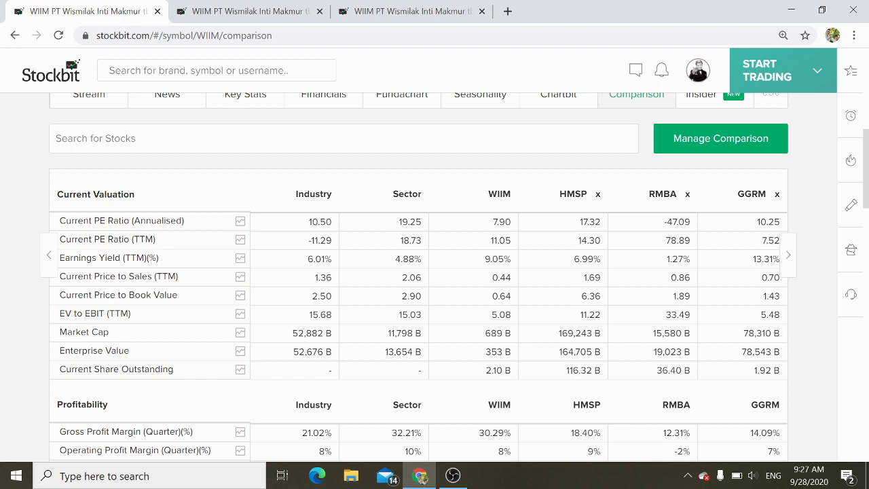
double_click(757, 333)
left_click_drag(656, 333, 683, 333)
left_click(683, 333)
scroll(684, 338, "down", 1)
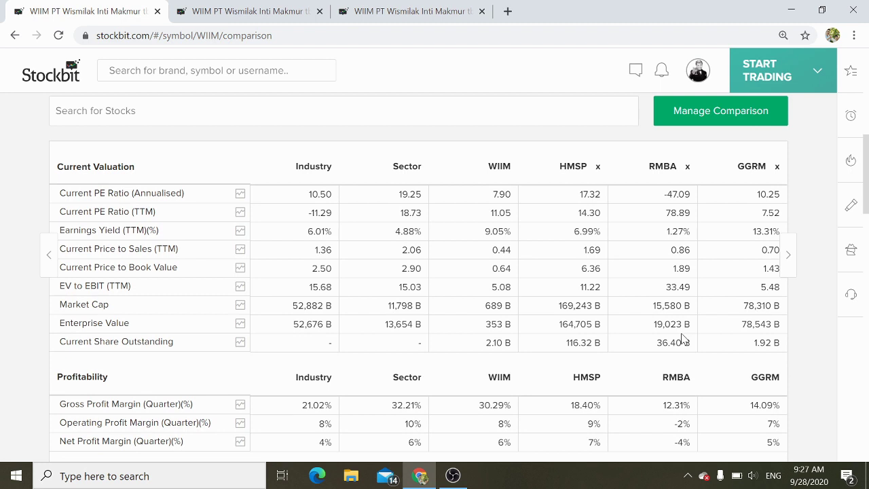
scroll(683, 337, "down", 2)
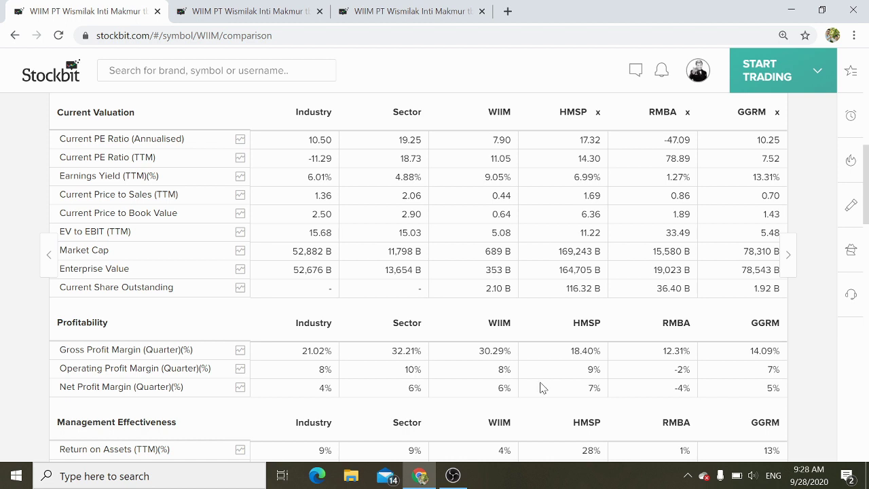
Chart the Net Profit Margin (Quarter) of the four stocks over a 5-year period
left_click(240, 387)
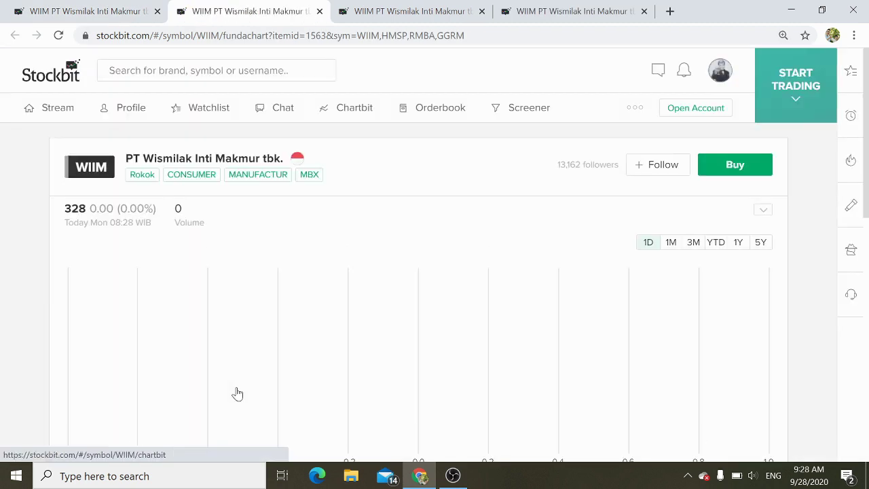
scroll(237, 394, "down", 3)
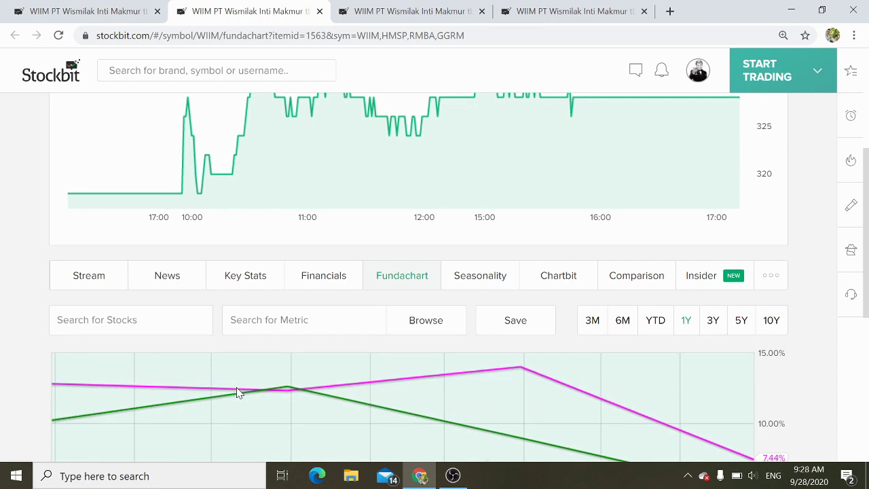
scroll(592, 330, "down", 2)
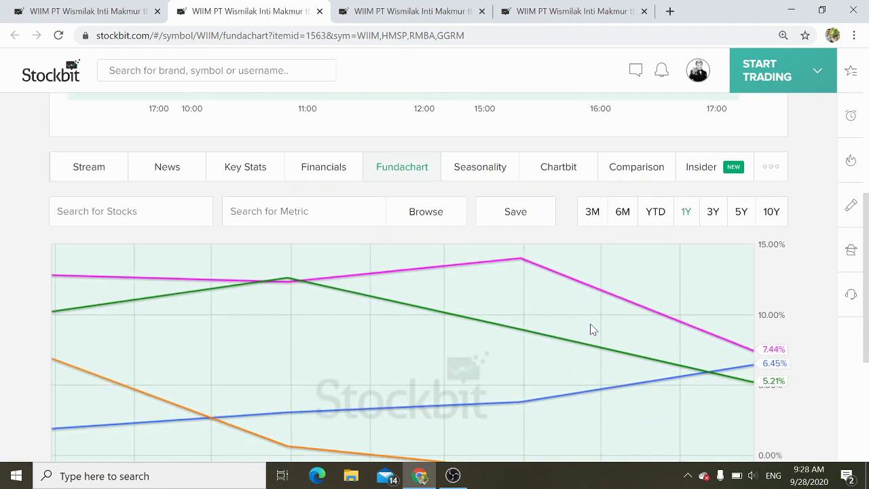
left_click(740, 217)
scroll(739, 224, "down", 1)
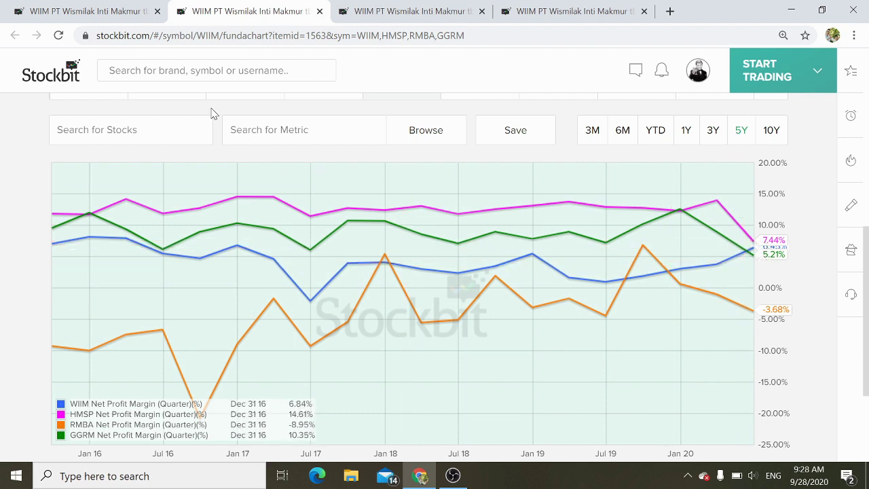
Return to the comparison table and chart the stocks' Return on Equity (TTM) over a 5-year period
left_click(99, 7)
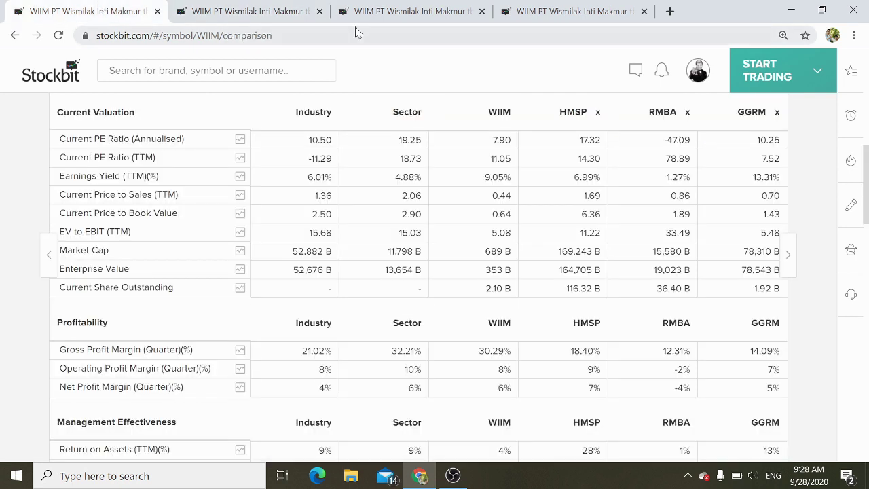
scroll(355, 26, "down", 2)
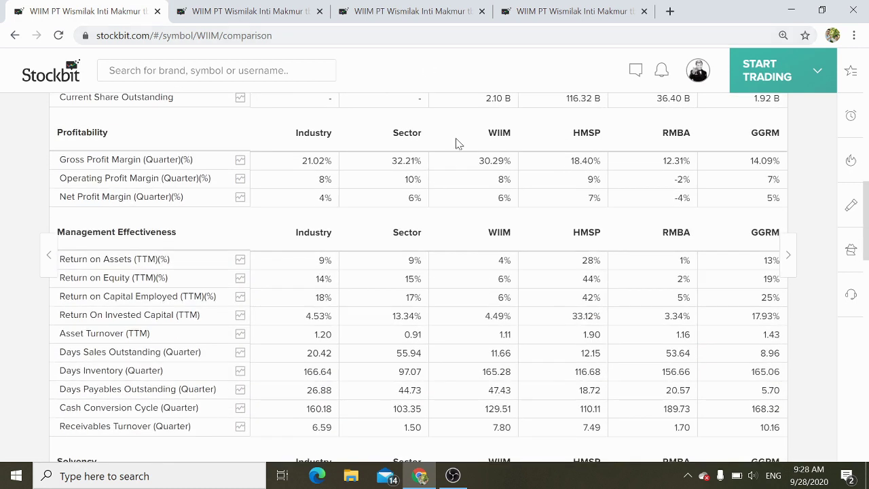
left_click(240, 279)
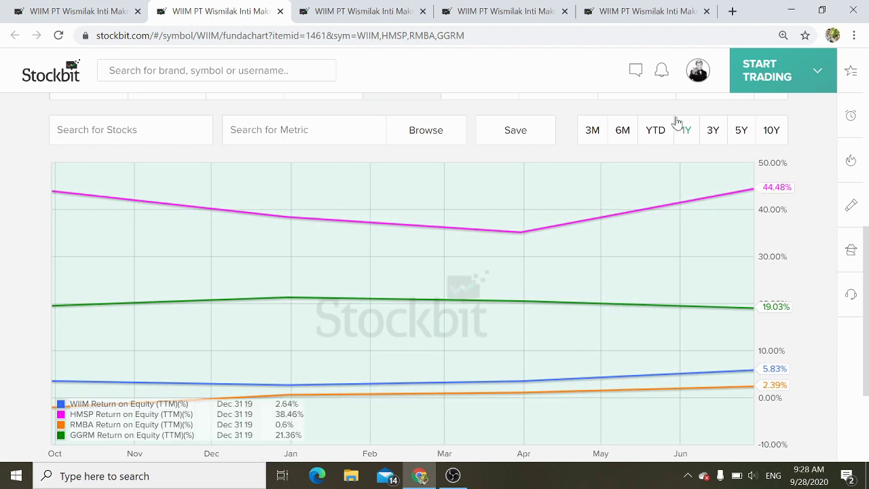
left_click(743, 131)
scroll(744, 133, "down", 1)
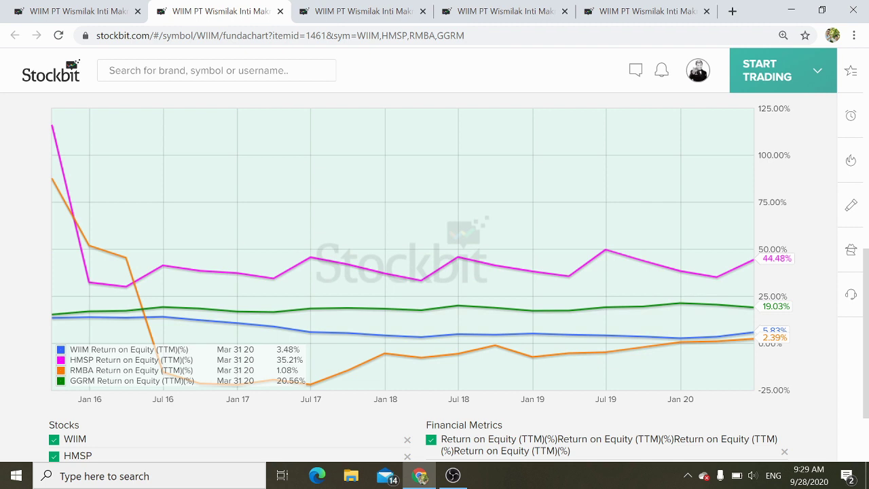
Return to the comparison table and chart the Current Ratio (Quarter) from its Solvency section
left_click(80, 7)
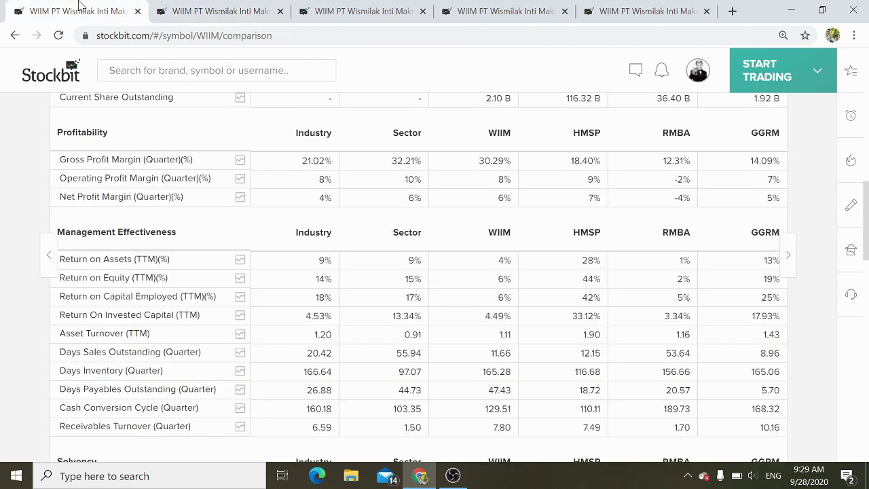
key("Down")
key("Down")
key("Down")
key("Down")
key("Down")
key("Down")
key("Down")
key("Down")
key("Down")
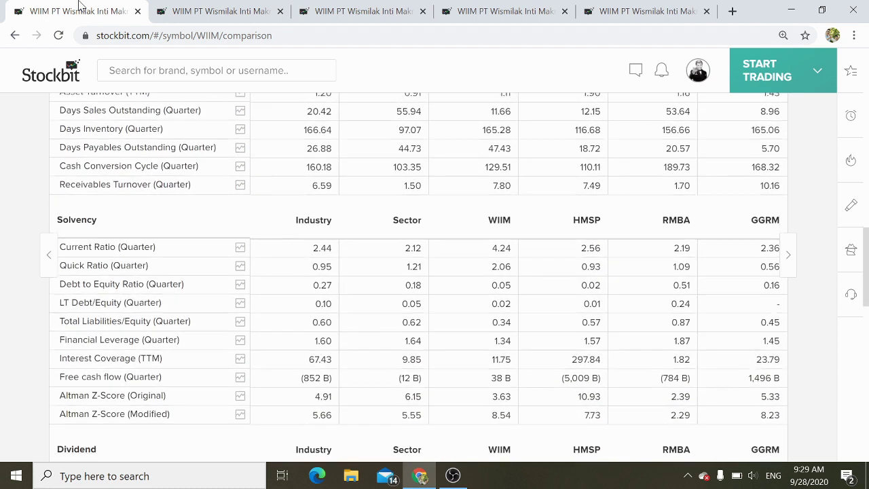
key("Down")
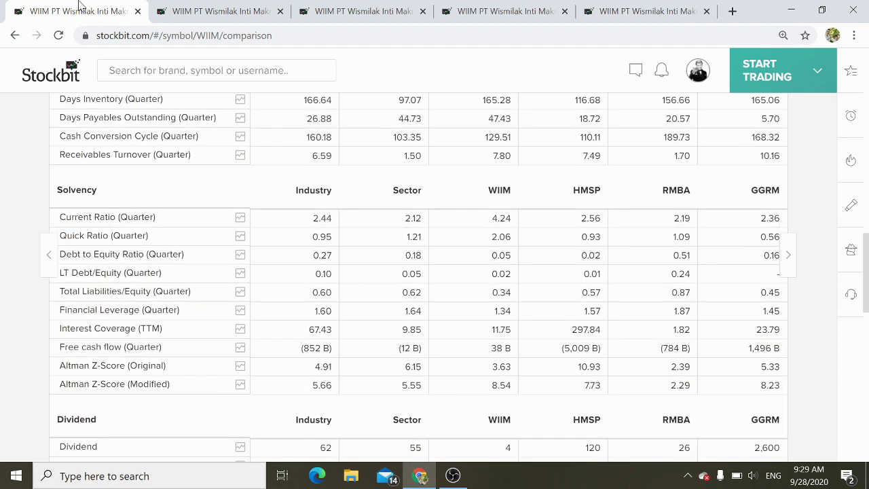
left_click(242, 219)
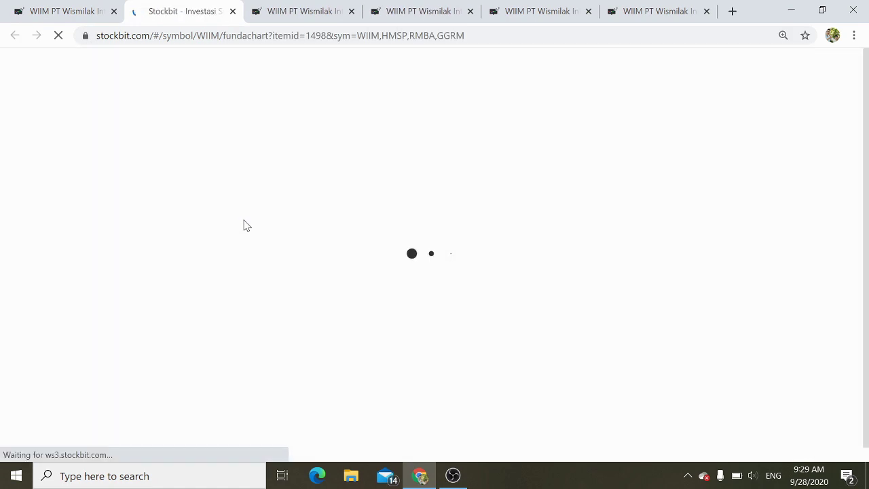
scroll(246, 225, "down", 3)
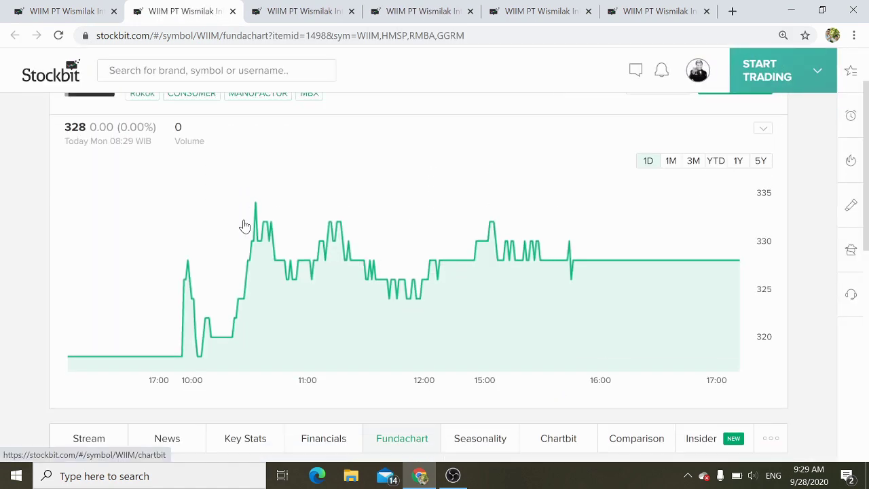
scroll(245, 226, "down", 2)
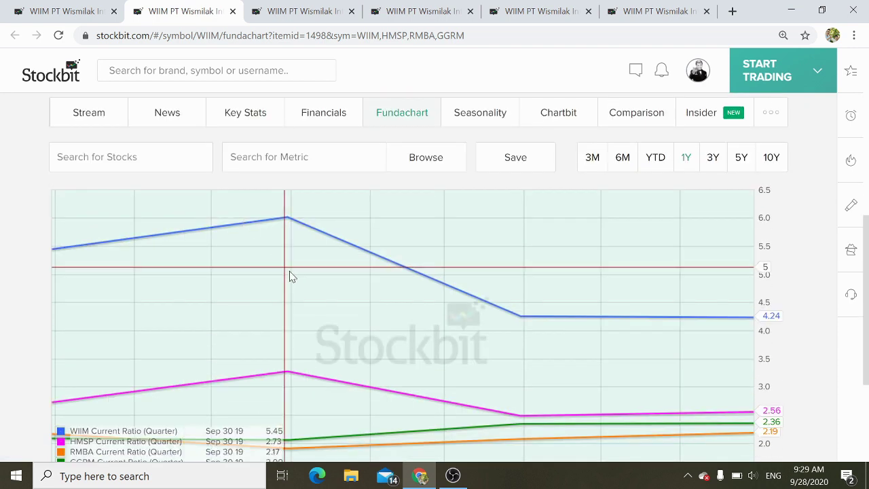
scroll(365, 326, "down", 1)
scroll(365, 326, "down", 1)
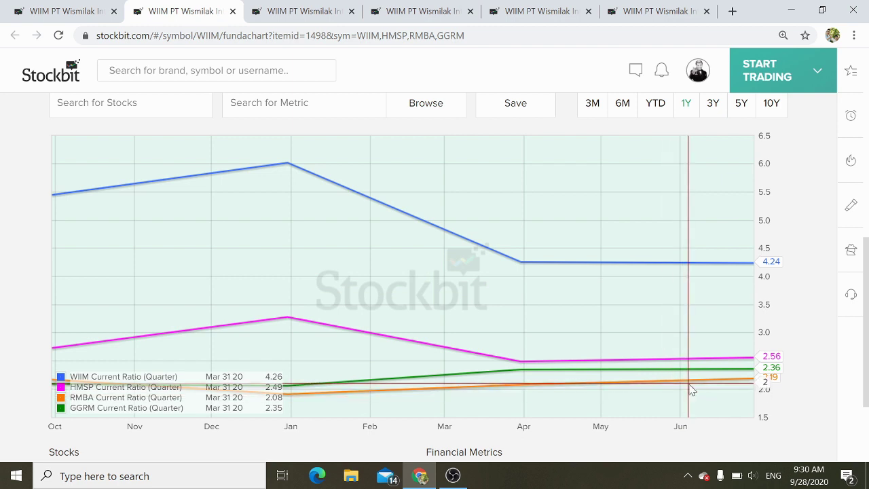
Return to the comparison table and chart the Debt to Equity Ratio (Quarter) of the four stocks
left_click(59, 7)
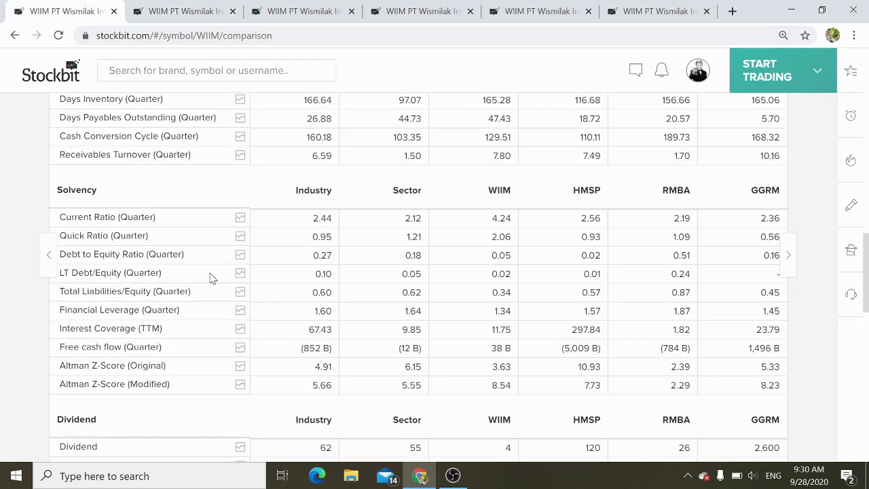
left_click(239, 256)
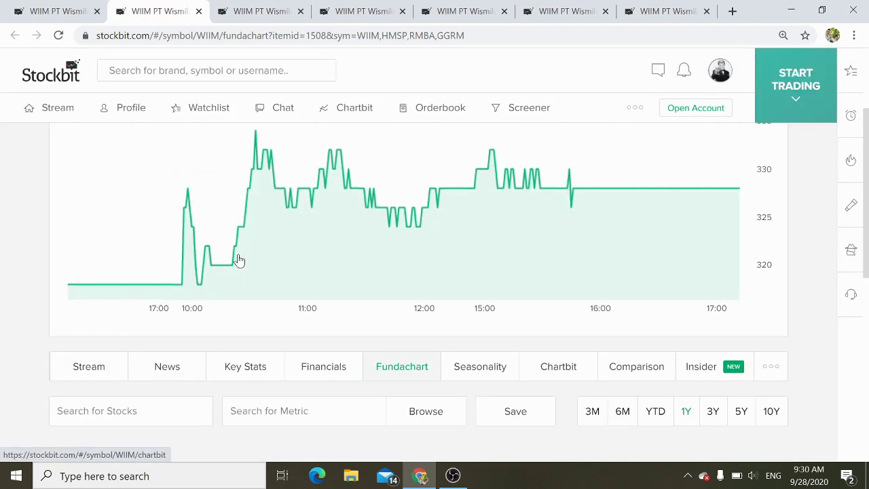
scroll(239, 260, "down", 2)
scroll(239, 260, "down", 1)
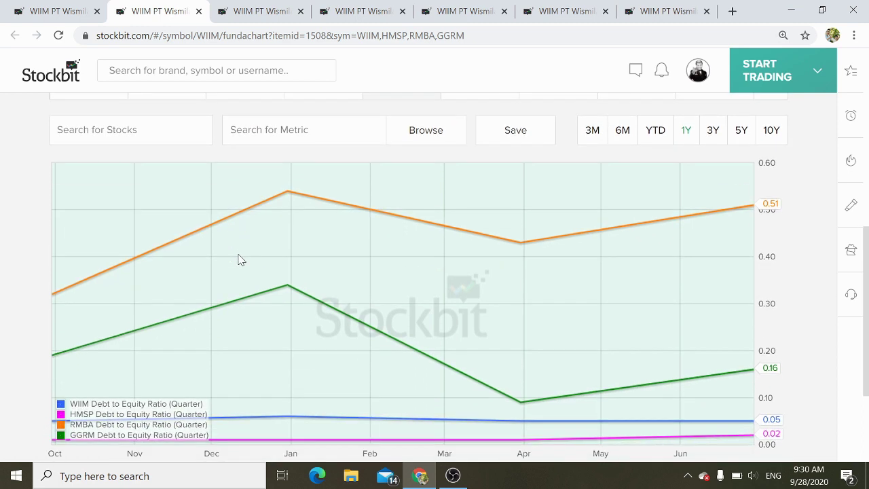
scroll(238, 260, "down", 1)
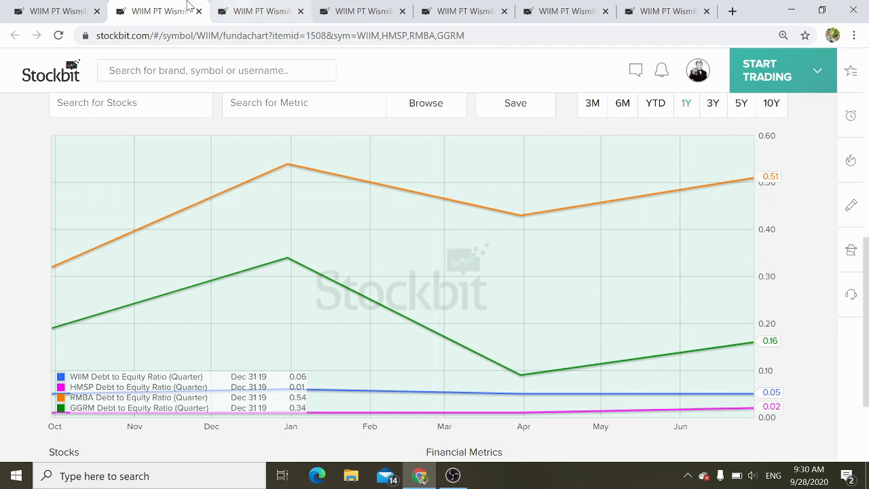
Go back to the comparison table and bring up its Dividend section
left_click(90, 5)
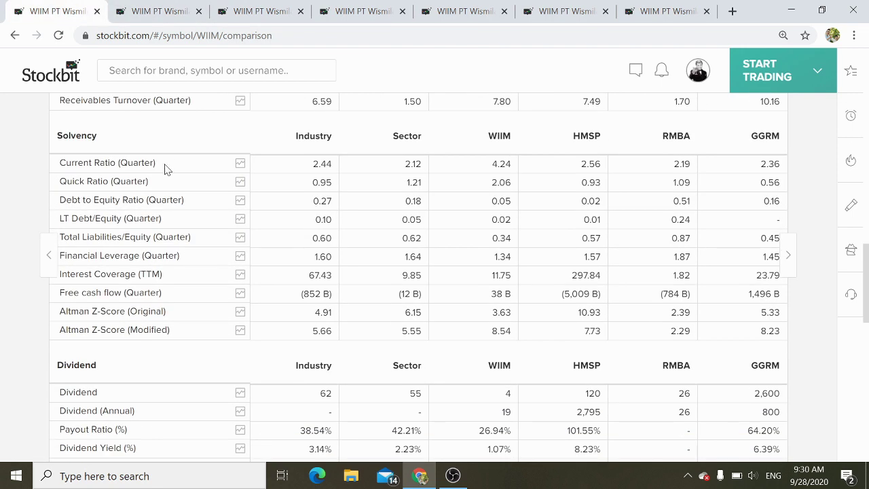
scroll(165, 169, "down", 3)
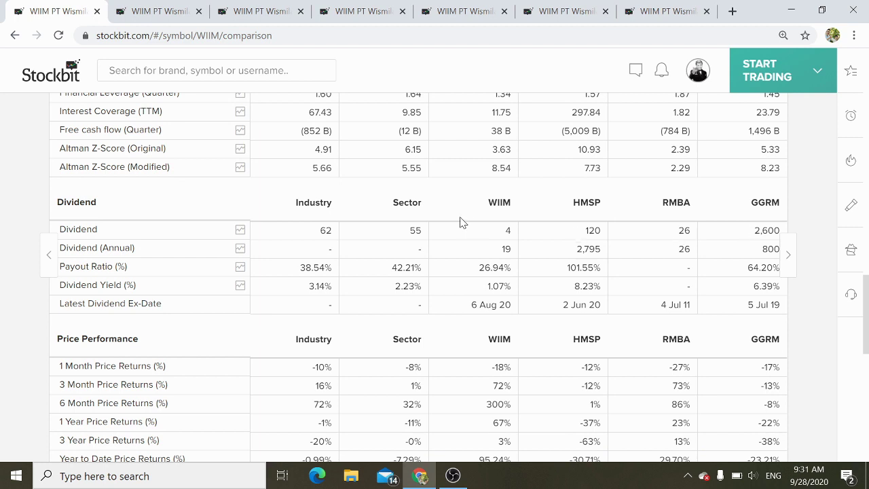
left_click(239, 233)
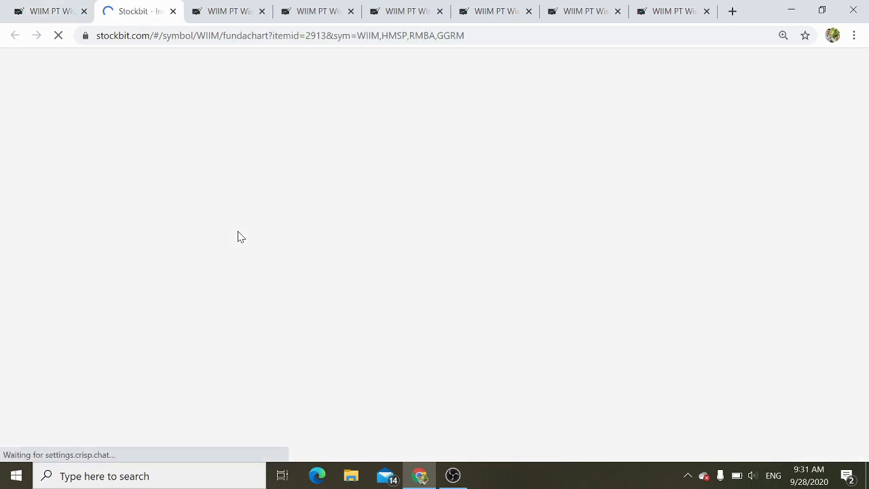
scroll(237, 237, "down", 2)
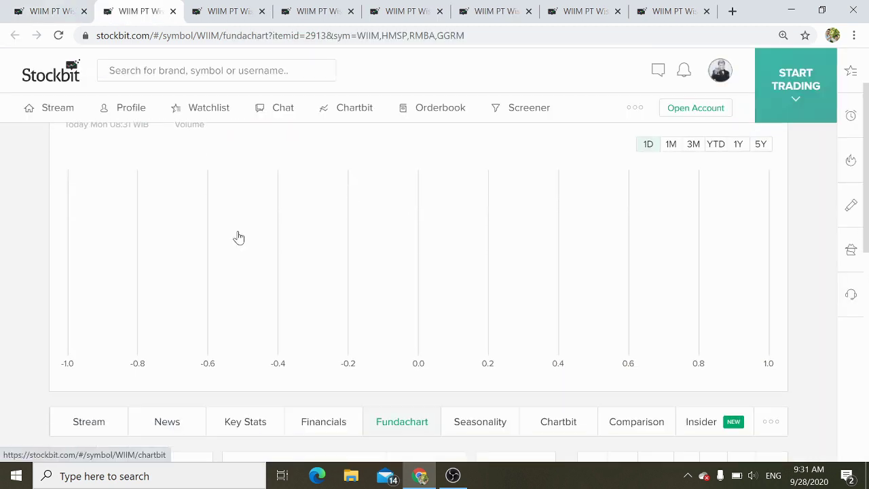
left_click(238, 237)
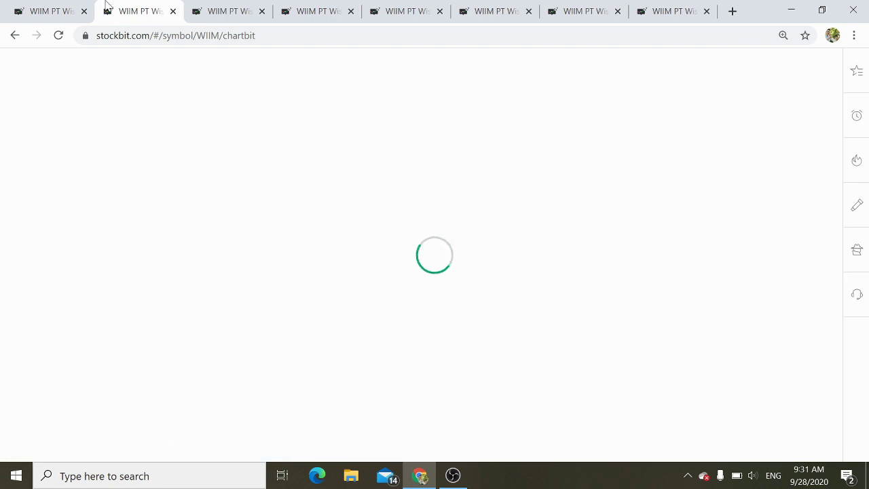
left_click(69, 12)
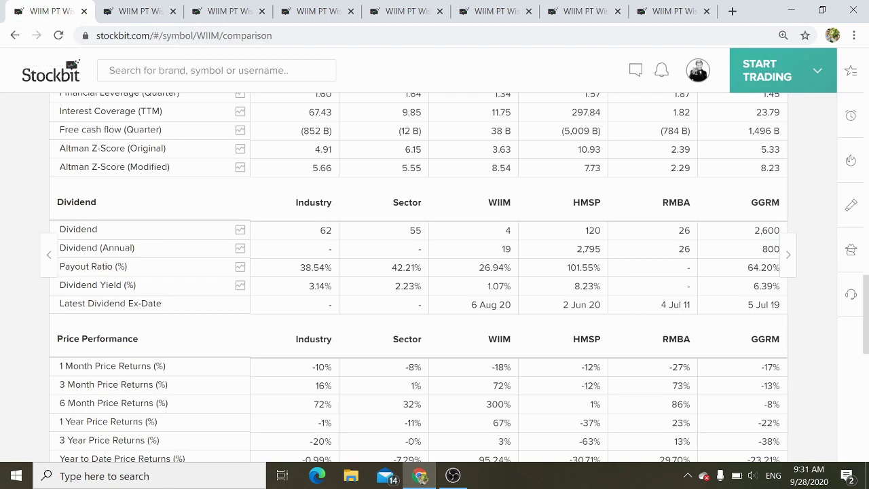
Chart the Dividend metric of the four stocks over a 10-year period
left_click(239, 232)
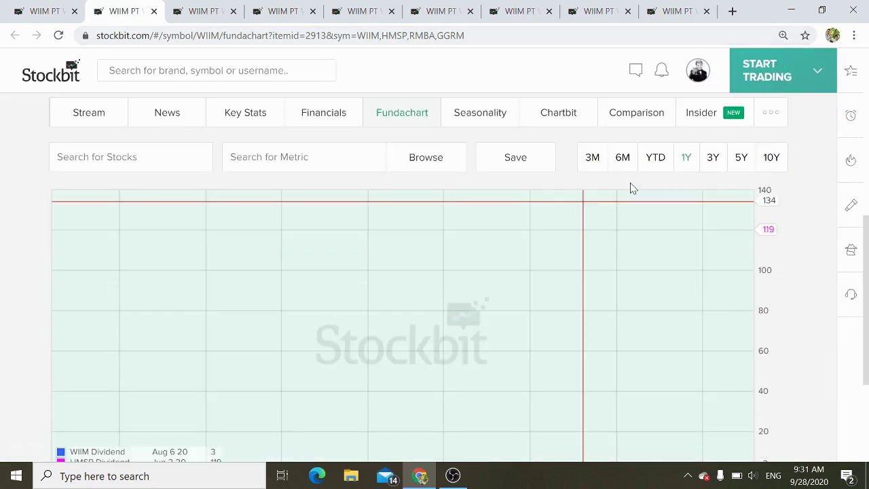
left_click(774, 157)
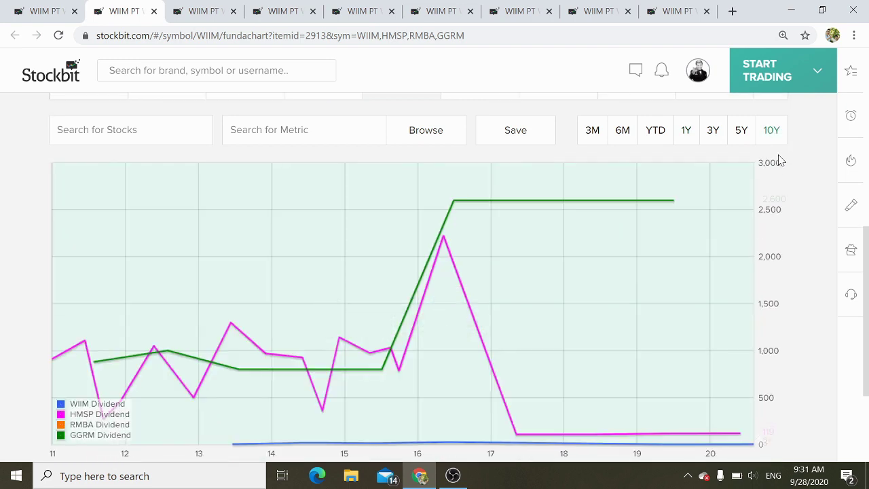
Return to the comparison table and examine the four stocks' 1-year and 3-year returns in its Price Performance section
scroll(781, 159, "up", 1)
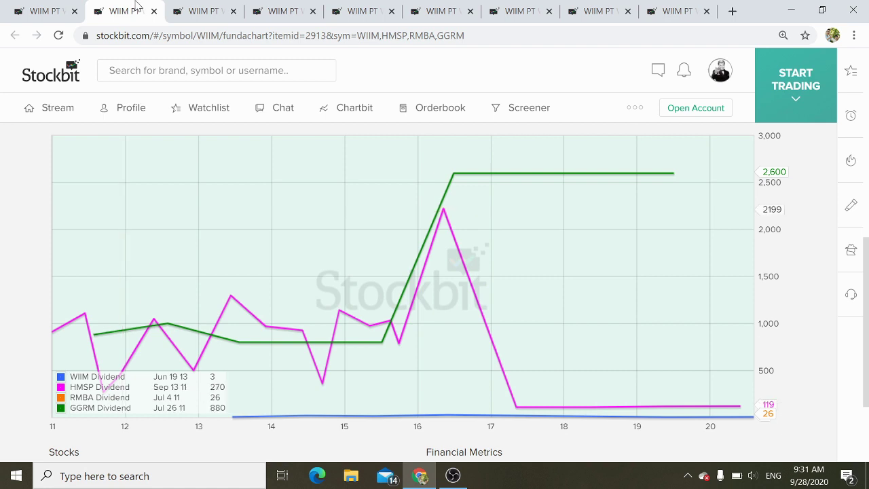
key("ctrl+shift+Tab")
scroll(235, 181, "down", 3)
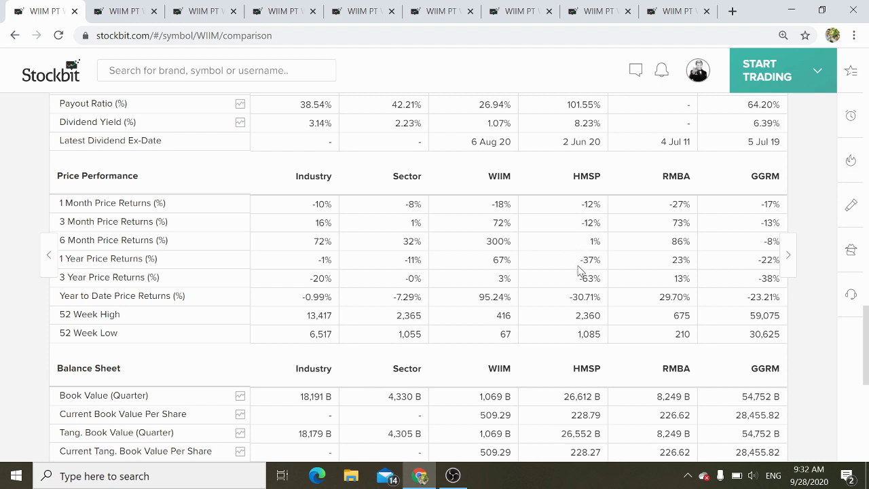
left_click_drag(485, 269, 514, 274)
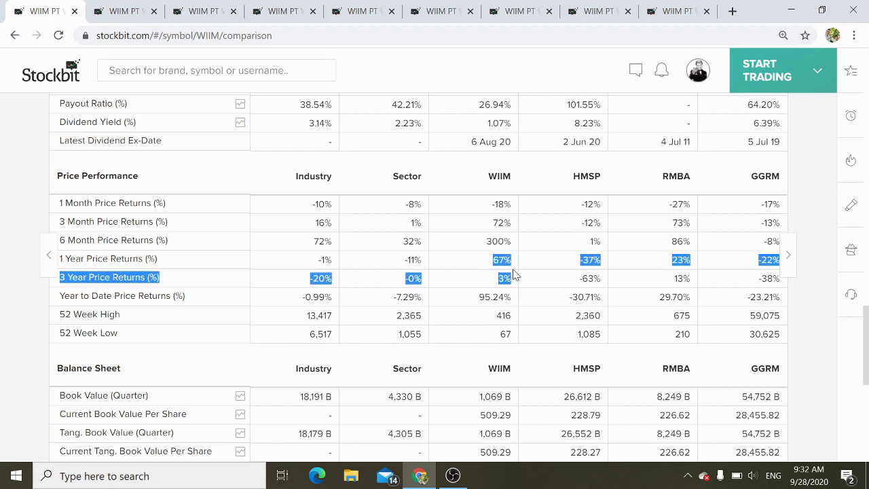
left_click_drag(559, 258, 560, 259)
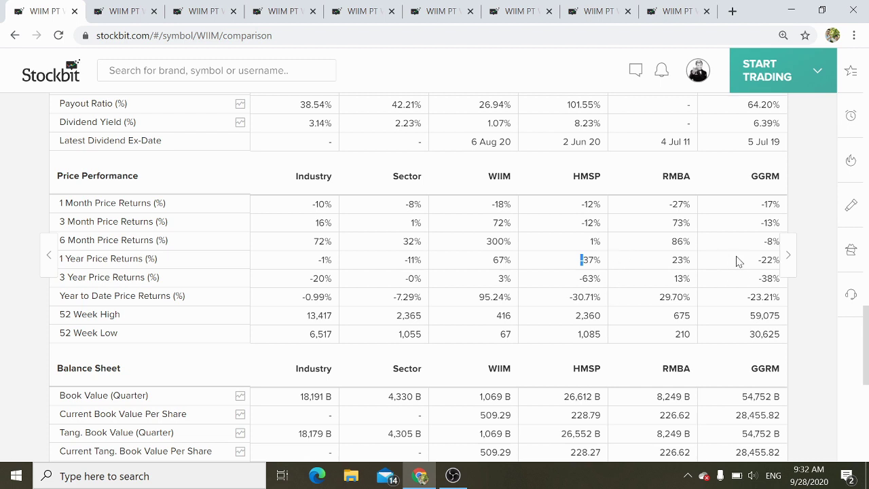
Chart Cash From Operations (TTM) from the Cash Flow Statement section for the four stocks over a 10-year period
scroll(561, 300, "down", 1)
scroll(561, 299, "down", 5)
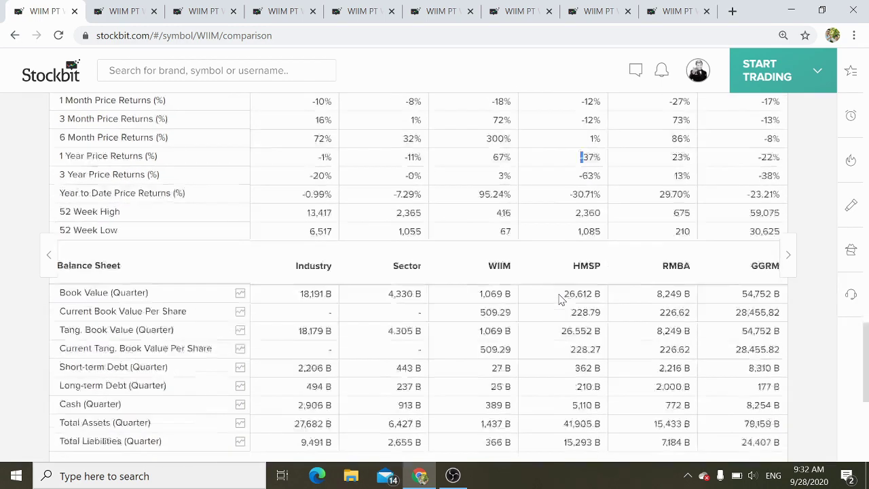
scroll(560, 299, "down", 1)
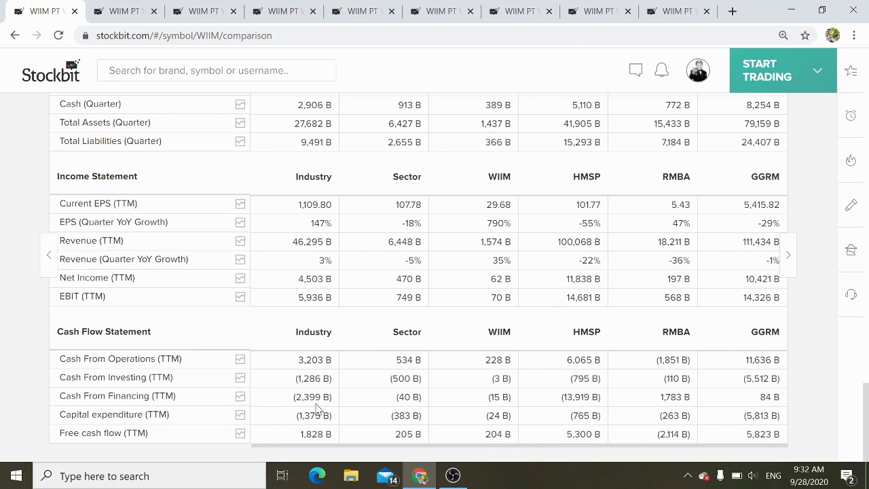
left_click(239, 361)
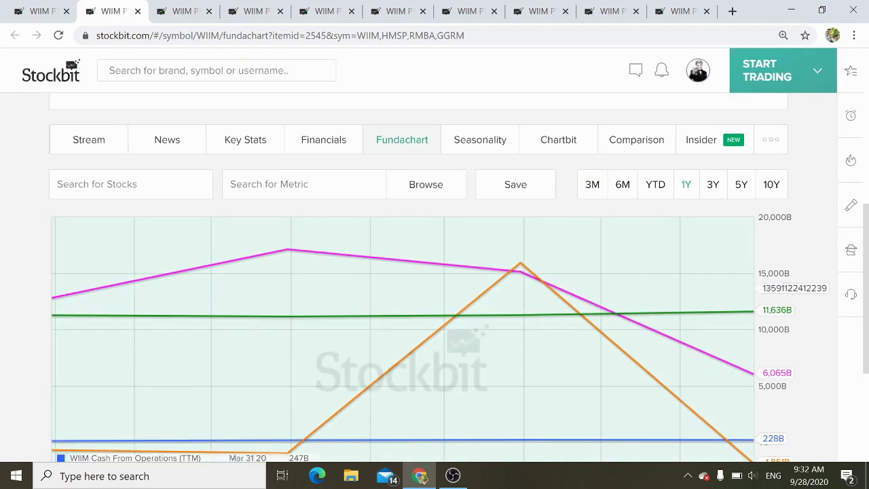
left_click(772, 185)
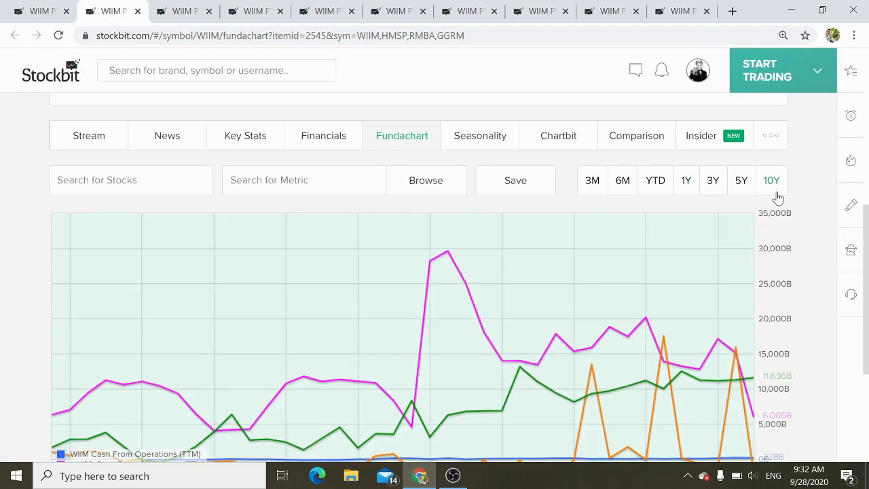
scroll(777, 195, "down", 3)
scroll(435, 254, "up", 1)
mouse_move(635, 363)
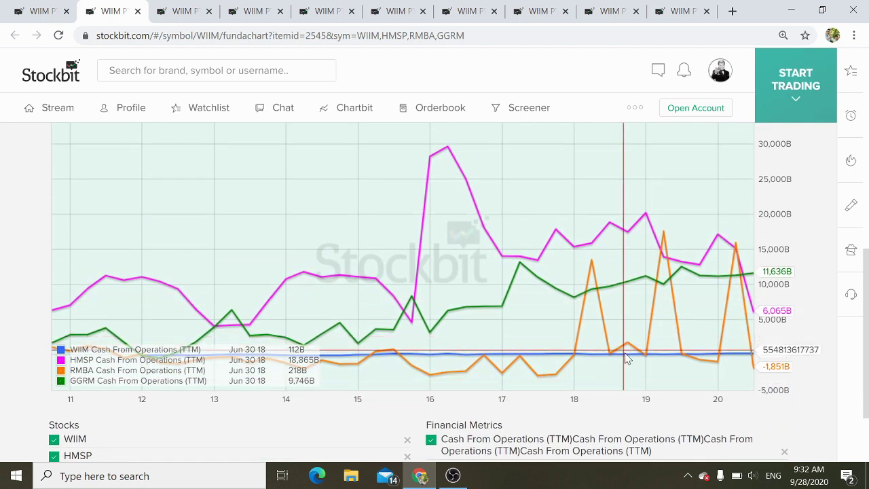